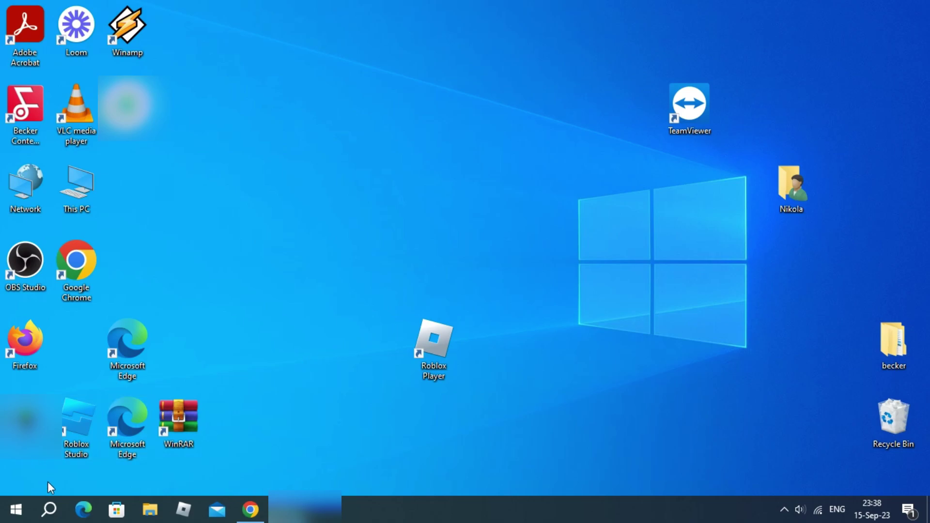
# - Search the taskbar for 'bluetooth' and open the Bluetooth and other devices settings result
pyautogui.click(49, 510)
pyautogui.write('bluetooth')
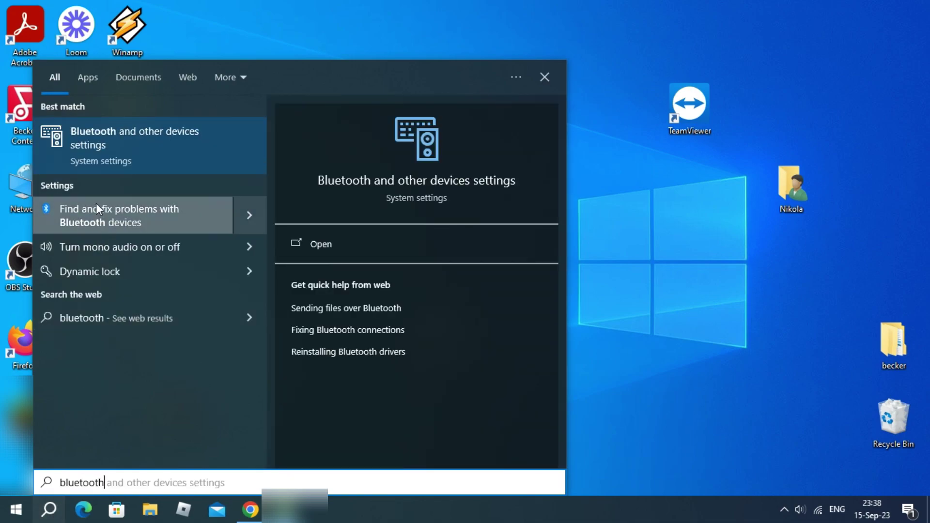
pyautogui.click(97, 146)
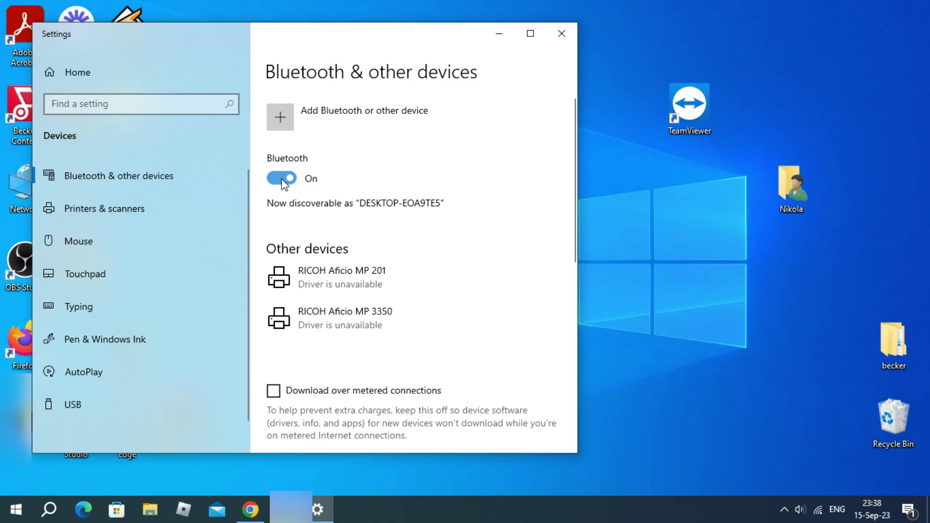
pyautogui.click(284, 184)
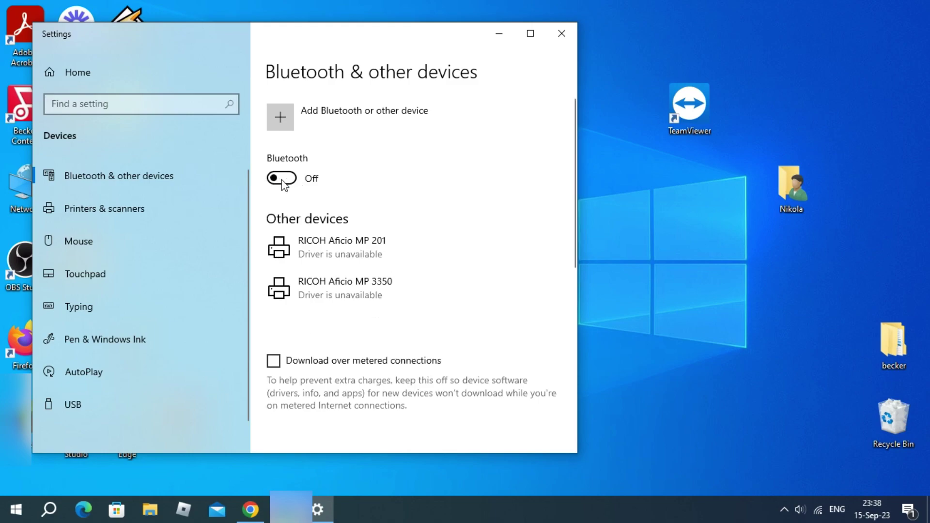
pyautogui.click(284, 184)
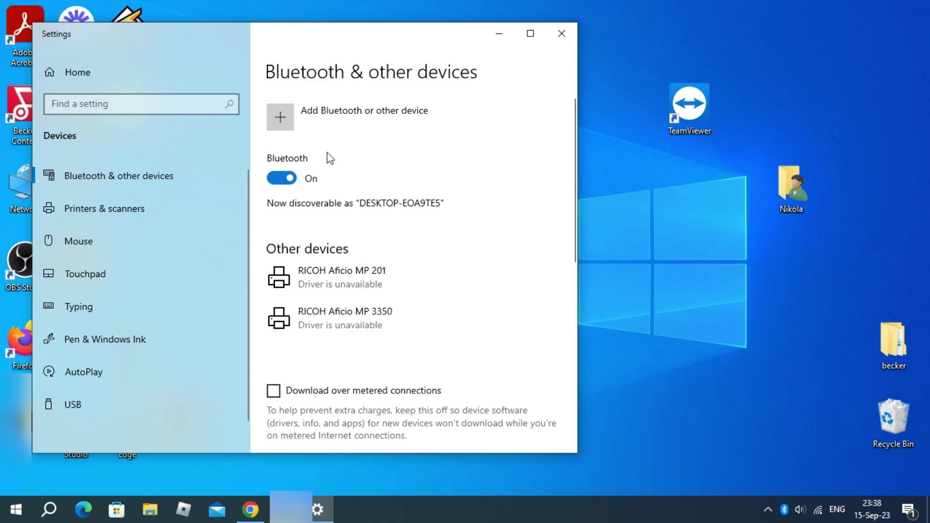
pyautogui.click(280, 119)
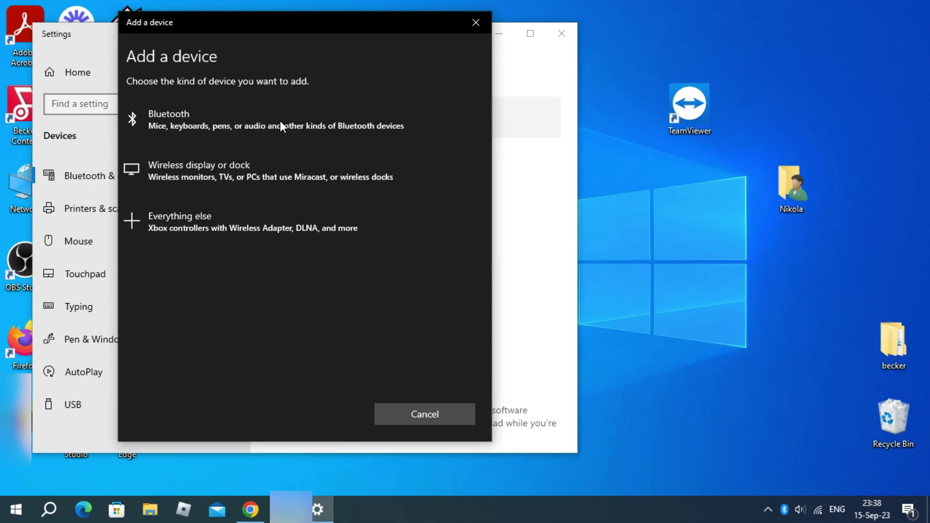
pyautogui.click(243, 126)
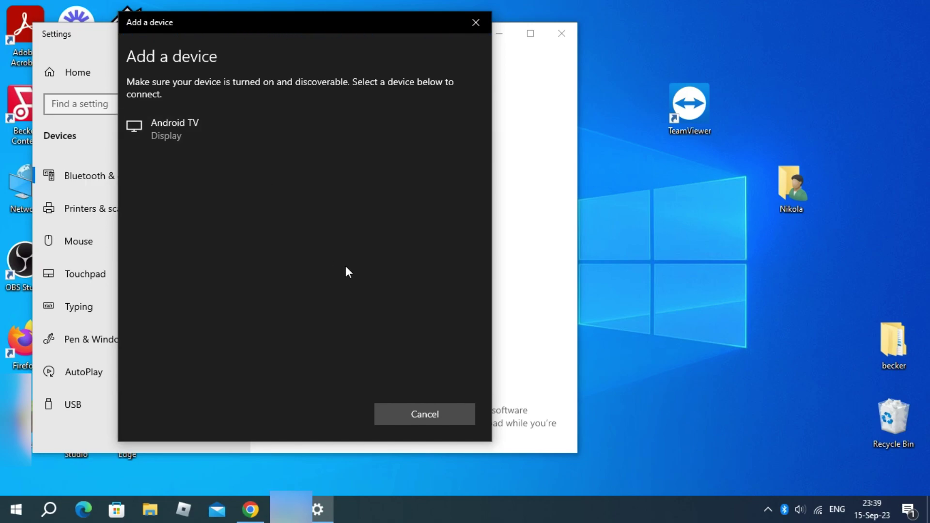
pyautogui.click(414, 411)
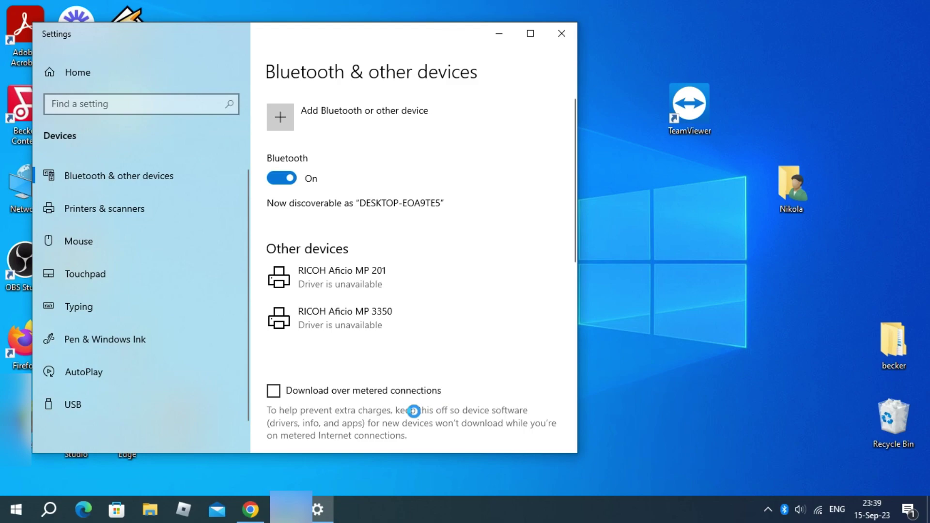